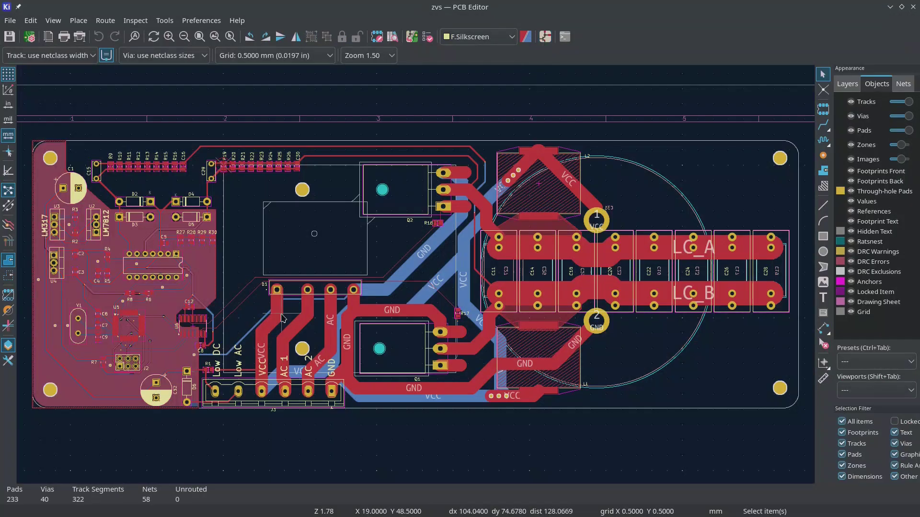
# Inspect the zvs board layout, checking the transistor footprint Q1 and the rectifier footprint D1
pyautogui.scroll(-3, 437, 228)
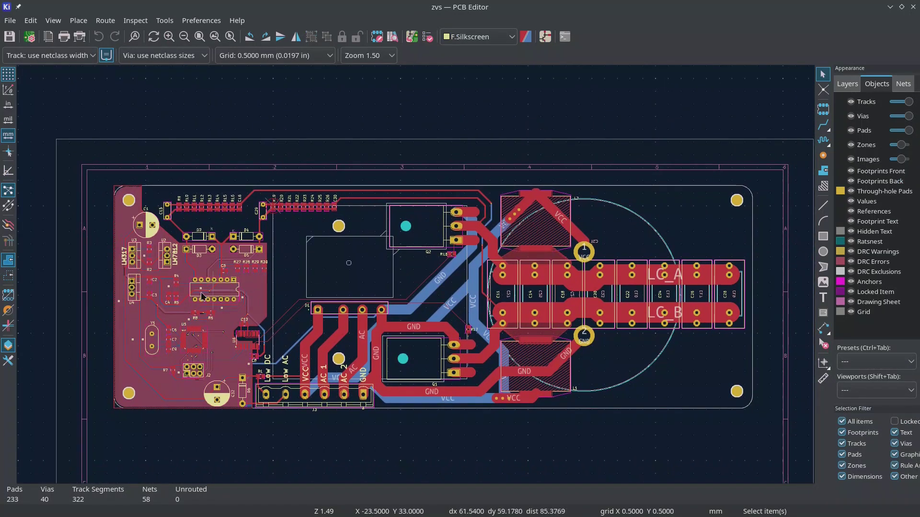
pyautogui.hscroll(-3, 192, 304)
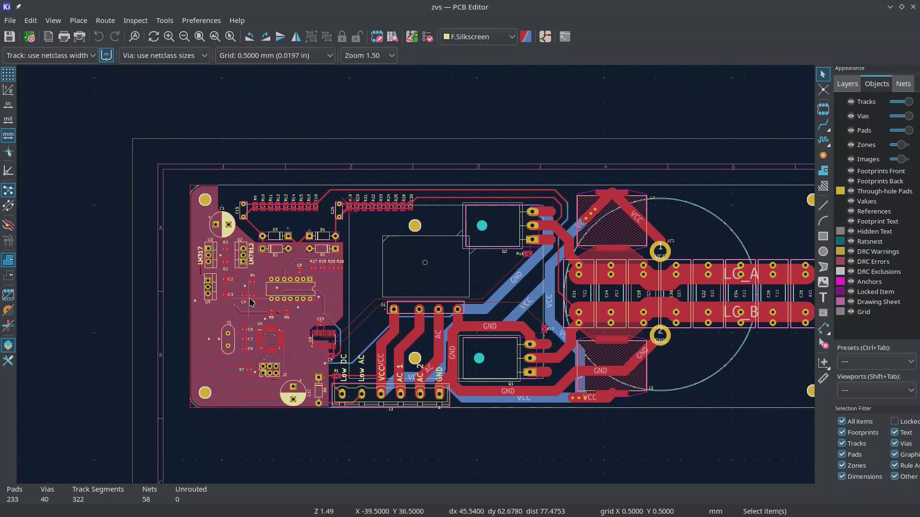
pyautogui.scroll(1, 505, 288)
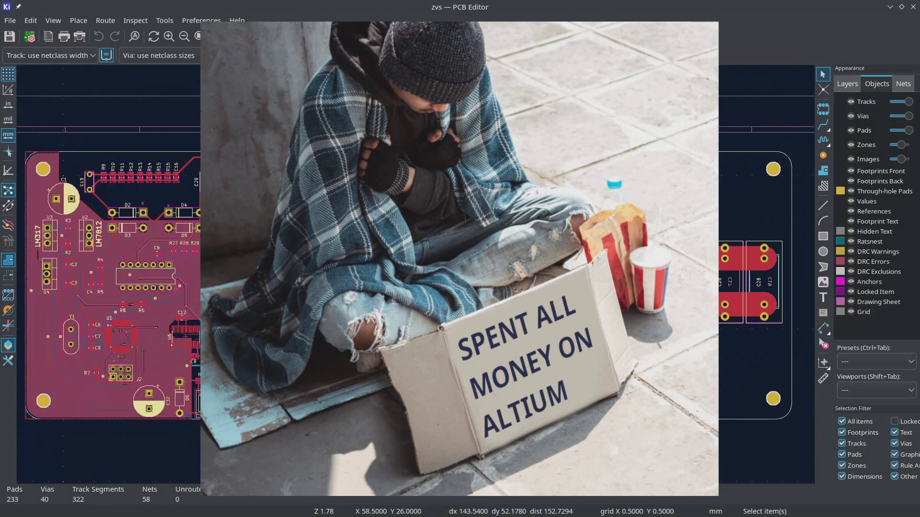
pyautogui.scroll(1, 335, 249)
pyautogui.scroll(-1, 292, 247)
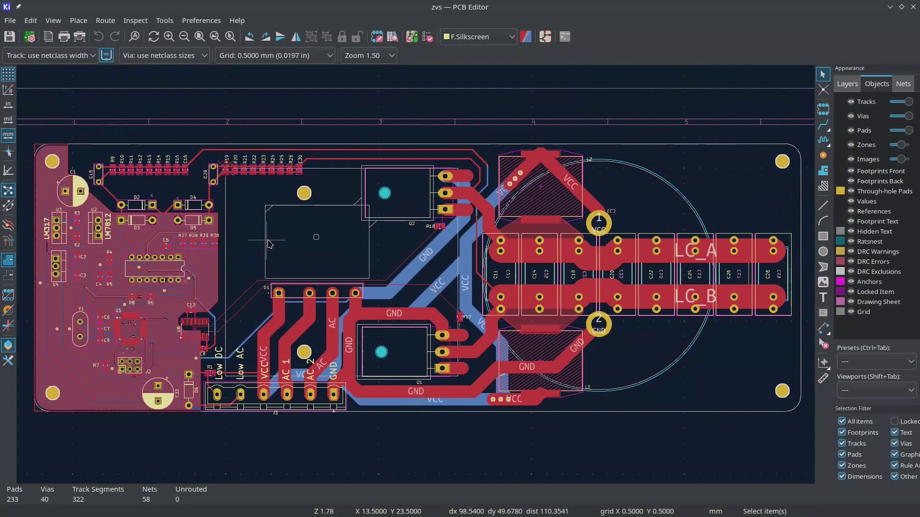
pyautogui.click(397, 367)
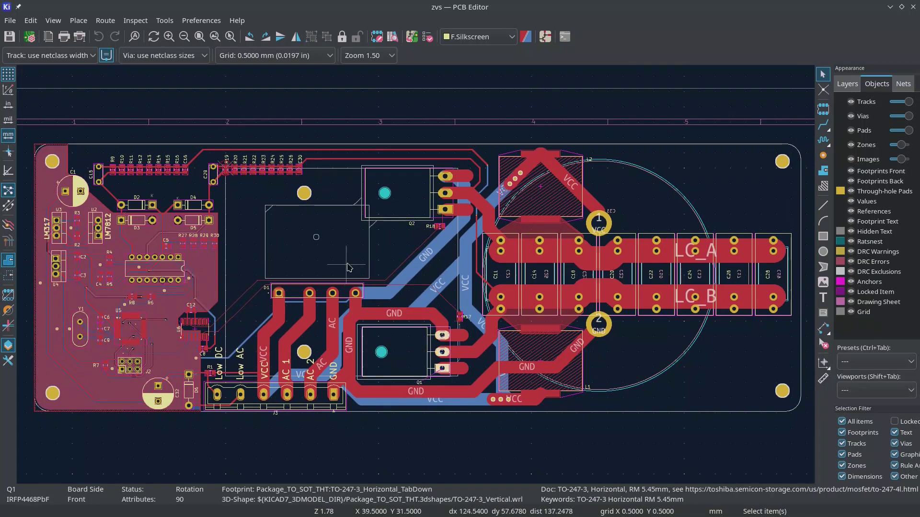
pyautogui.click(311, 244)
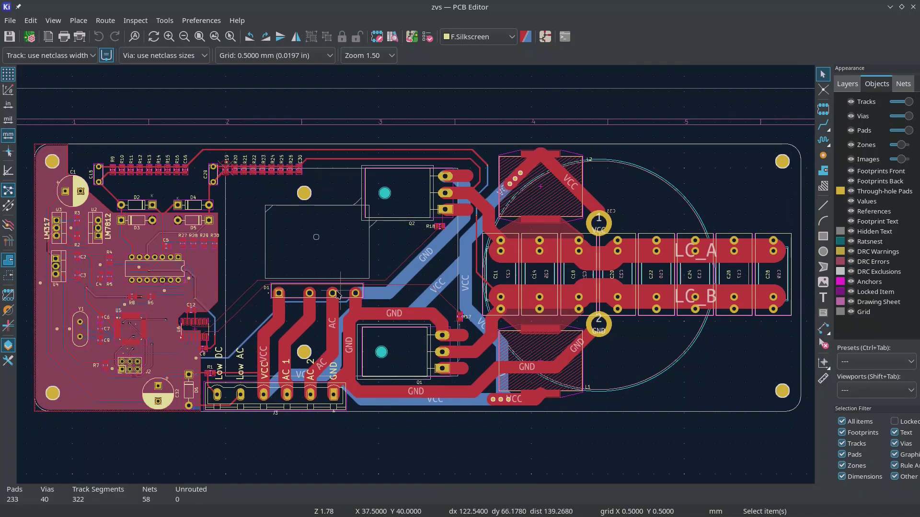
pyautogui.click(334, 295)
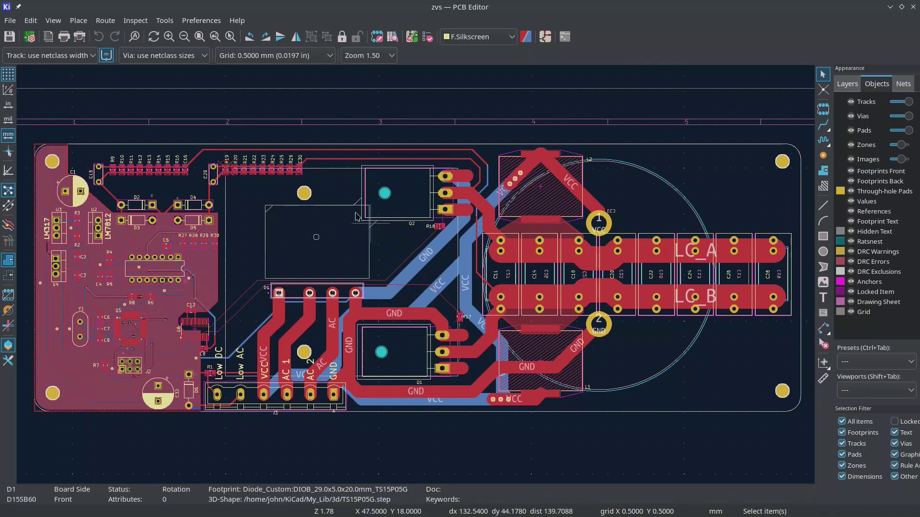
# Inspect the inductor footprints L2 and L1 beside the capacitor bank and clear the selection
pyautogui.moveTo(691, 281); pyautogui.dragTo(553, 330)
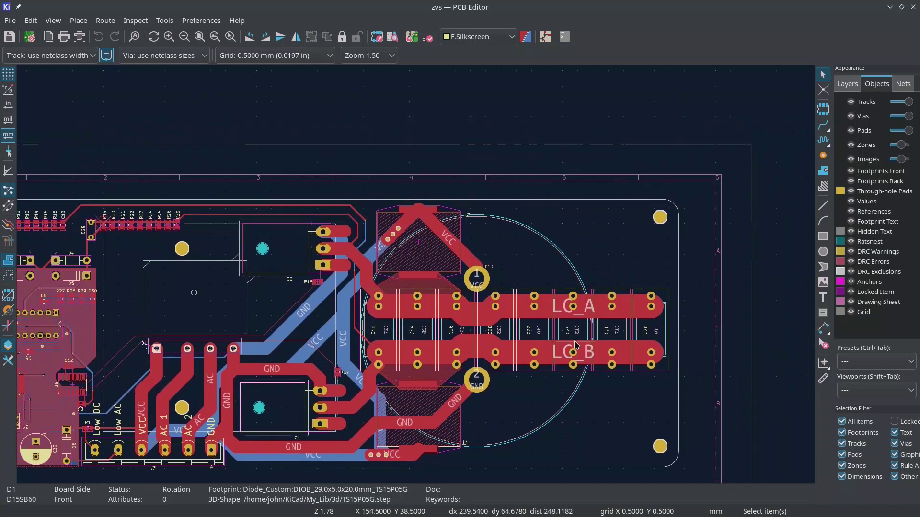
pyautogui.click(429, 244)
pyautogui.click(428, 402)
pyautogui.moveTo(373, 378); pyautogui.dragTo(553, 325)
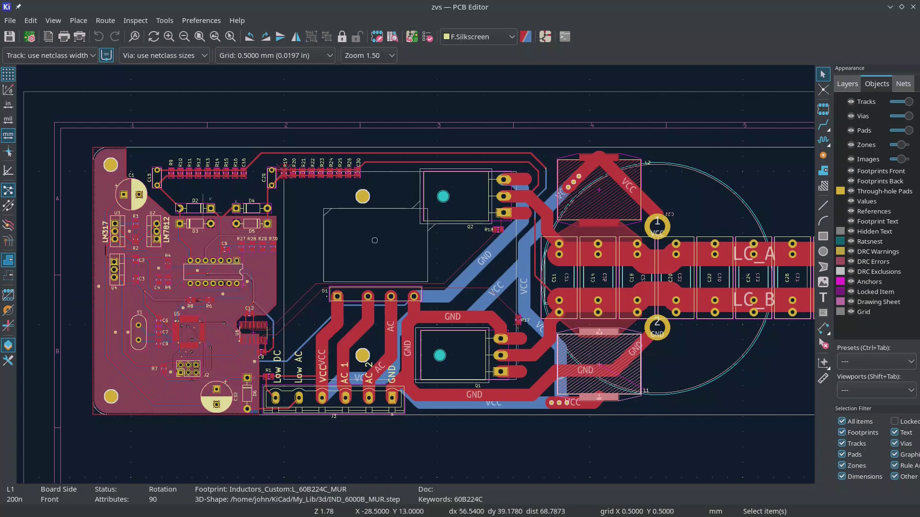
pyautogui.press('Home')
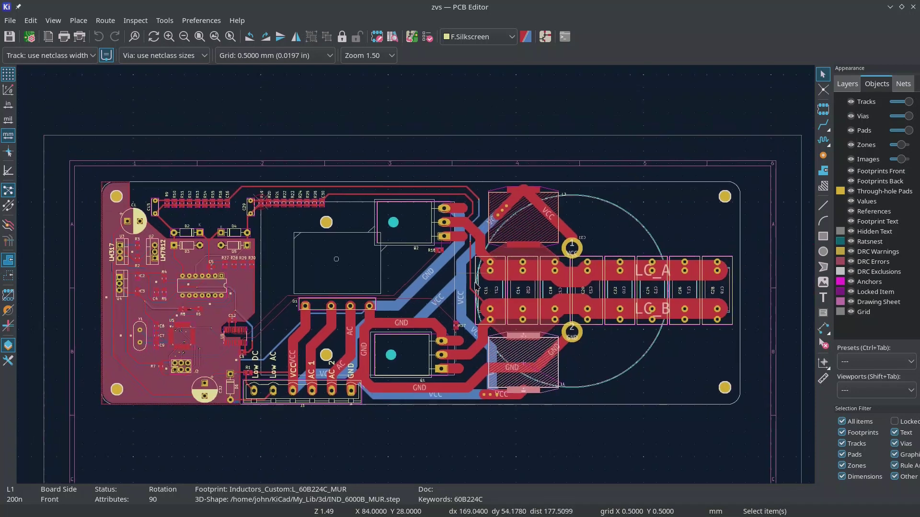
pyautogui.press('Escape')
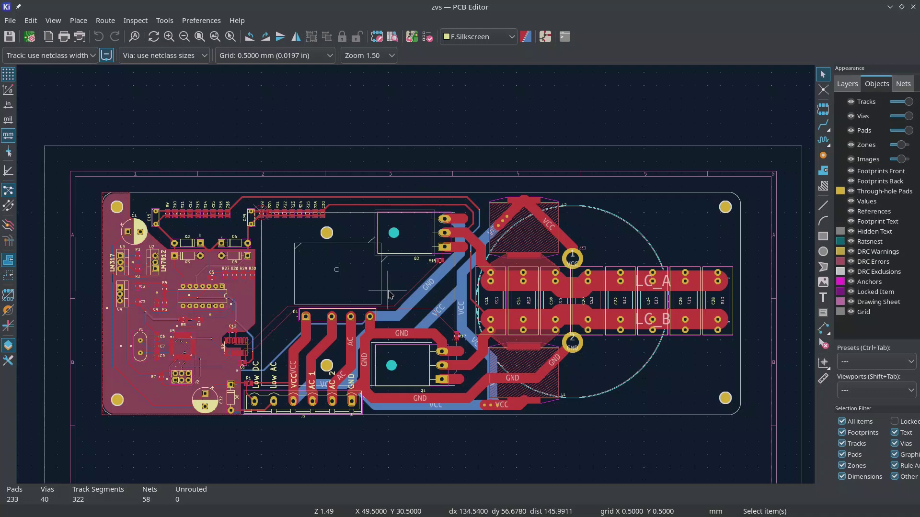
# Open the 3D view of the board and examine the component placement from above, from the side and at an angle
pyautogui.hotkey('alt', '3')
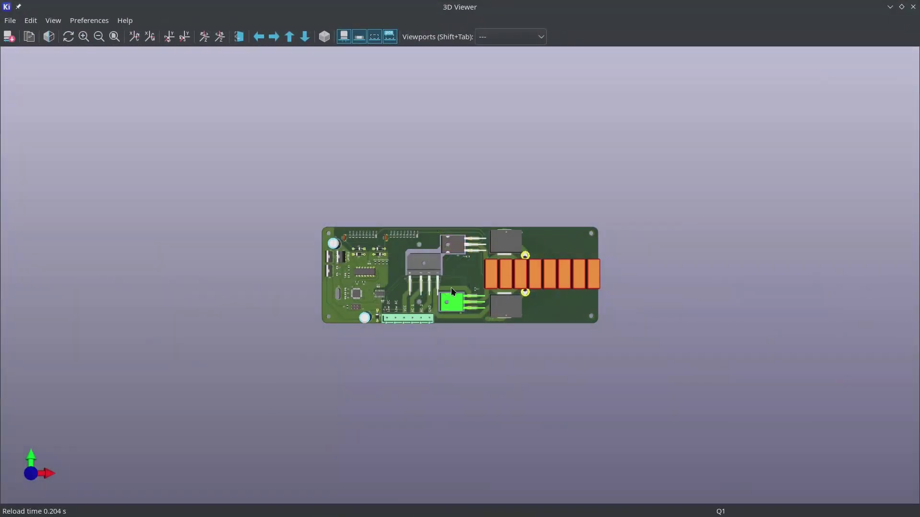
pyautogui.scroll(10, 452, 290)
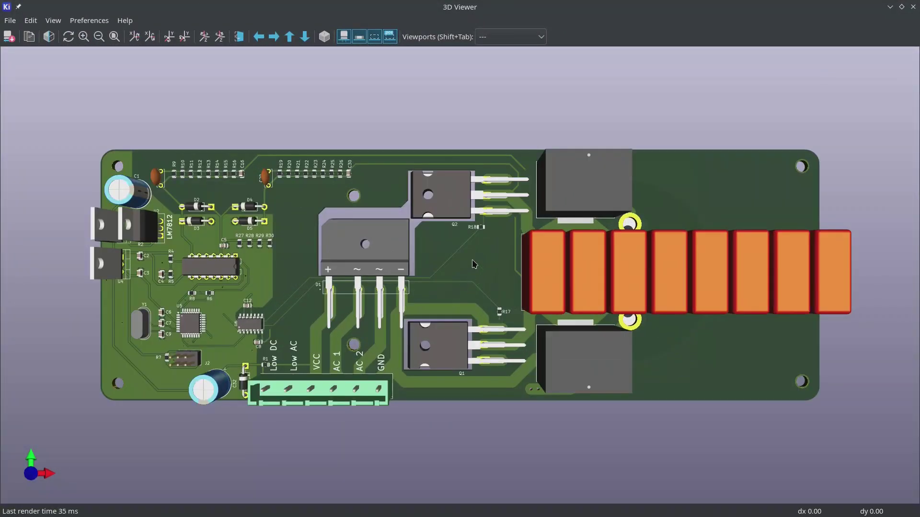
pyautogui.rightClick(472, 249)
pyautogui.click(480, 307)
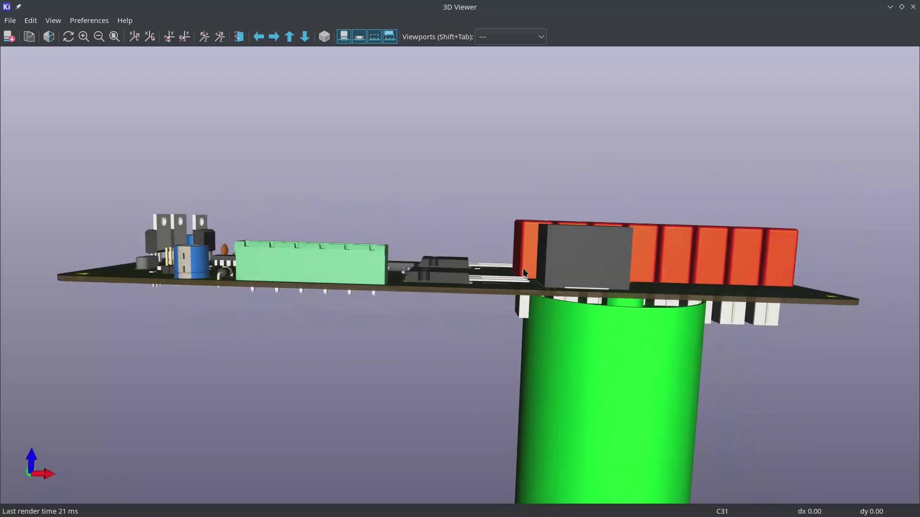
pyautogui.moveTo(523, 281); pyautogui.dragTo(551, 410)
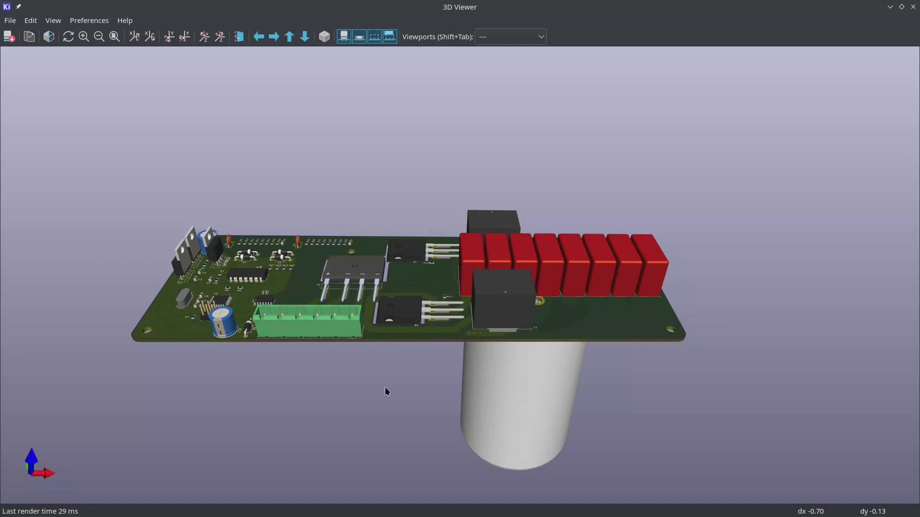
pyautogui.moveTo(562, 312); pyautogui.dragTo(508, 463)
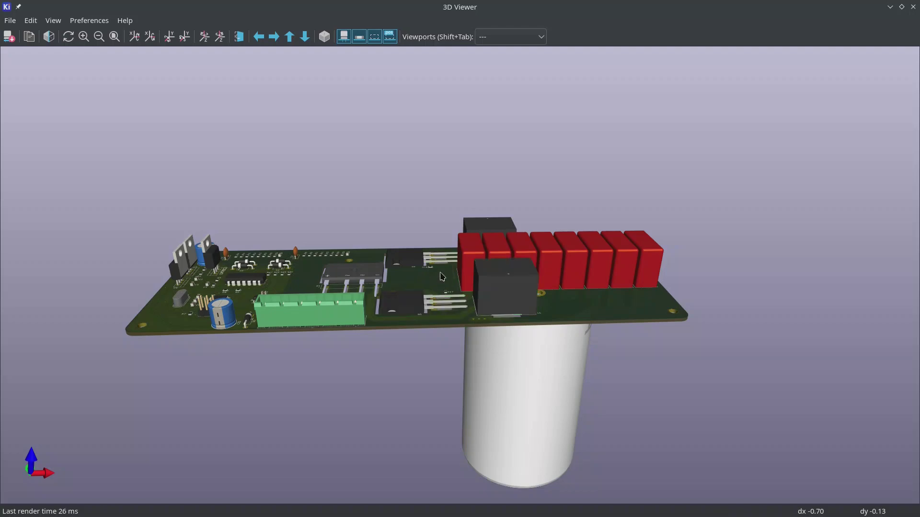
pyautogui.moveTo(442, 277); pyautogui.dragTo(433, 396)
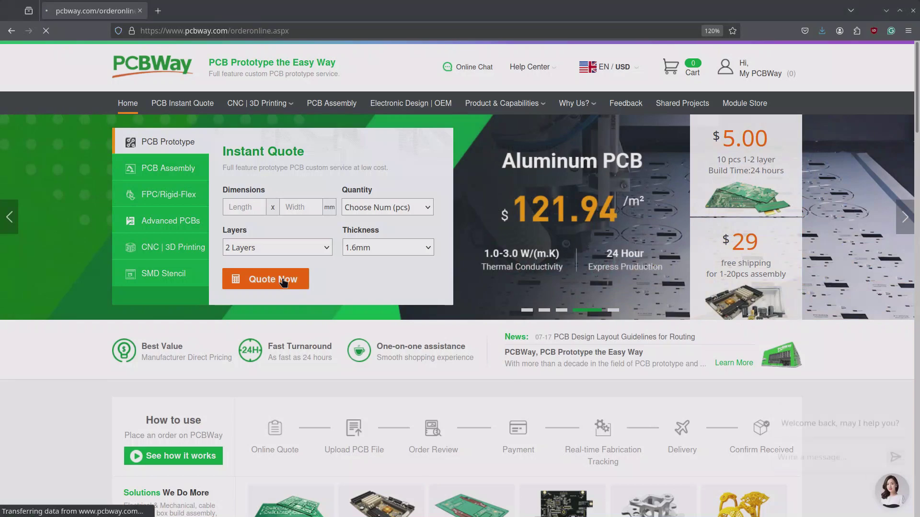
# Switch to the PCBWay website and start a quote for 5 pieces of a 250.5 x 87.5 mm board
pyautogui.click(284, 282)
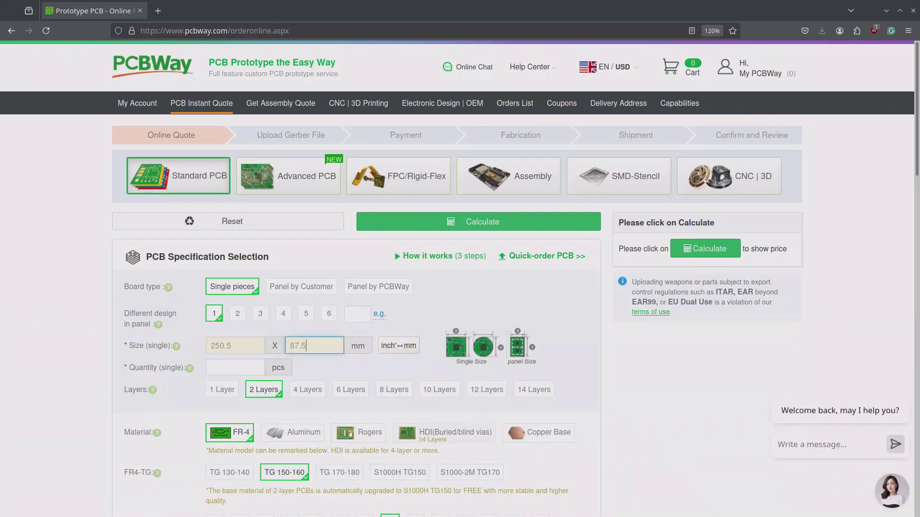
pyautogui.click(213, 376)
pyautogui.click(220, 383)
pyautogui.scroll(-5, 323, 444)
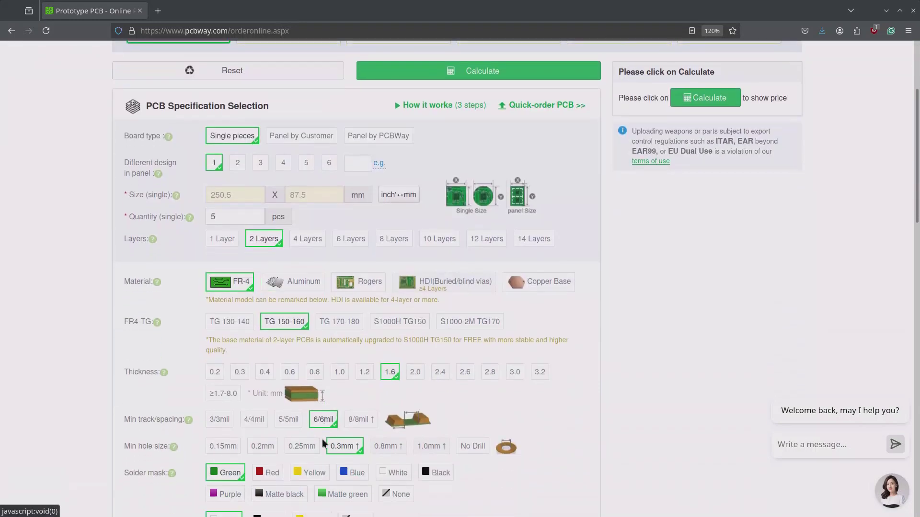
# Choose black solder mask and 2 oz Cu finished copper, and calculate the price of the boards
pyautogui.scroll(-3, 322, 444)
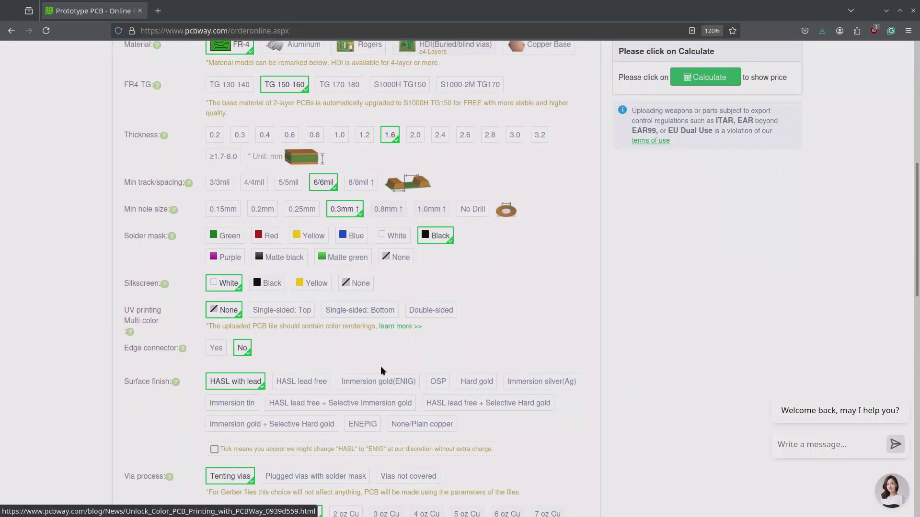
pyautogui.scroll(-2, 375, 378)
pyautogui.scroll(-2, 375, 378)
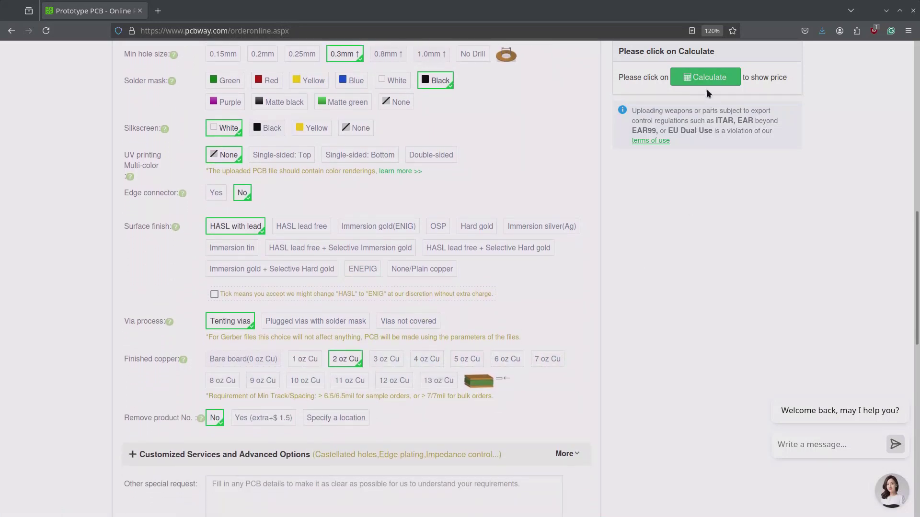
pyautogui.click(706, 84)
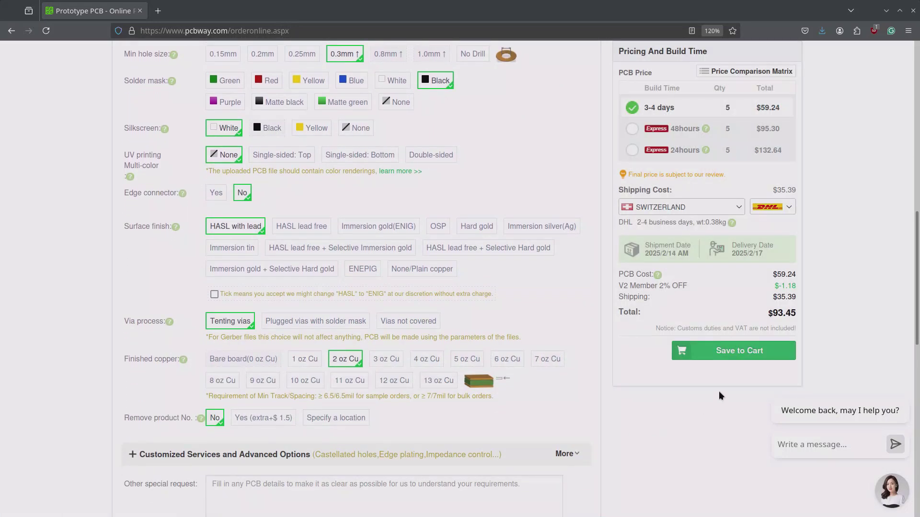
# Save the quoted board to the cart and attach zvs.zip as its Gerber file
pyautogui.click(725, 351)
pyautogui.click(580, 359)
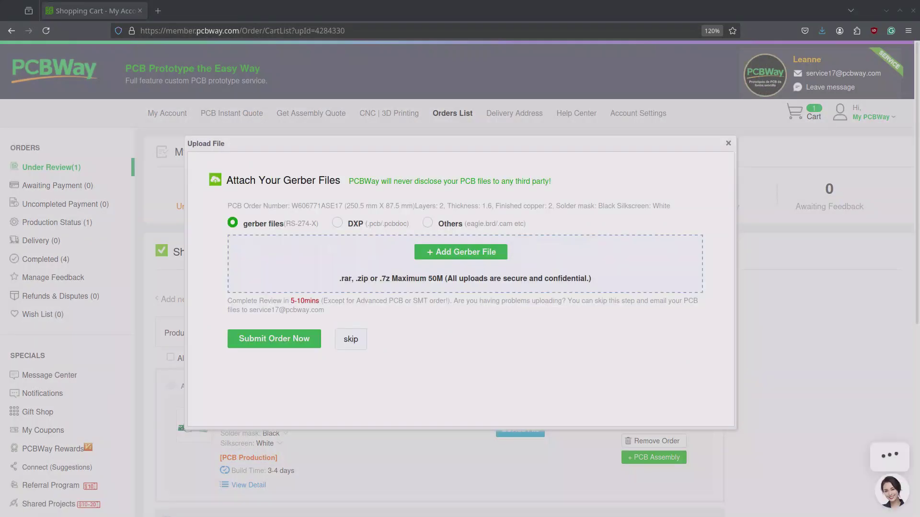
pyautogui.moveTo(355, 516); pyautogui.dragTo(437, 301)
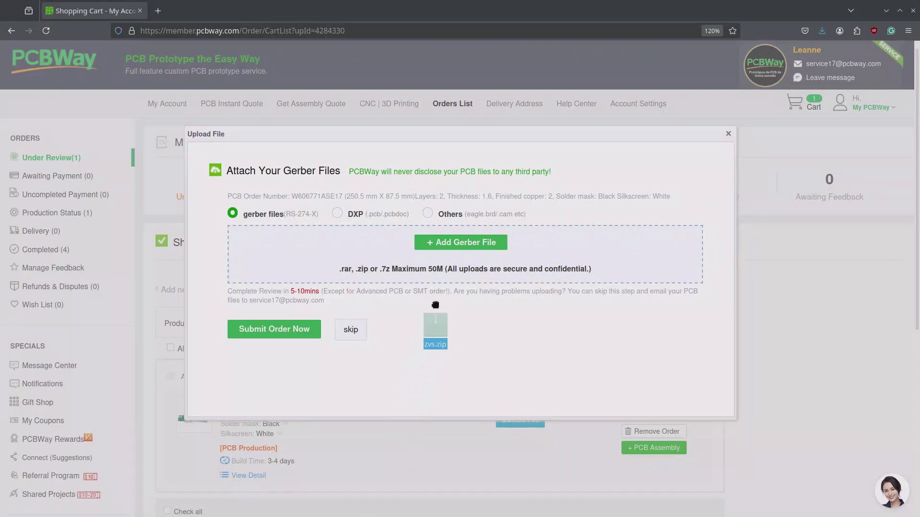
pyautogui.moveTo(454, 259); pyautogui.dragTo(455, 261)
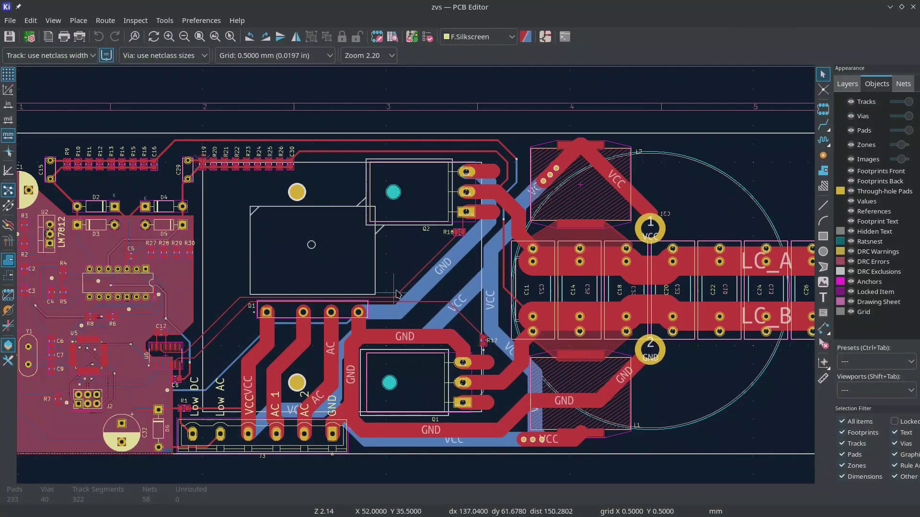
# Switch back to the PCB Editor and inspect Q1's mounting hole and the Edge.Cuts outlines around the transistors and rectifier
pyautogui.scroll(-1, 398, 293)
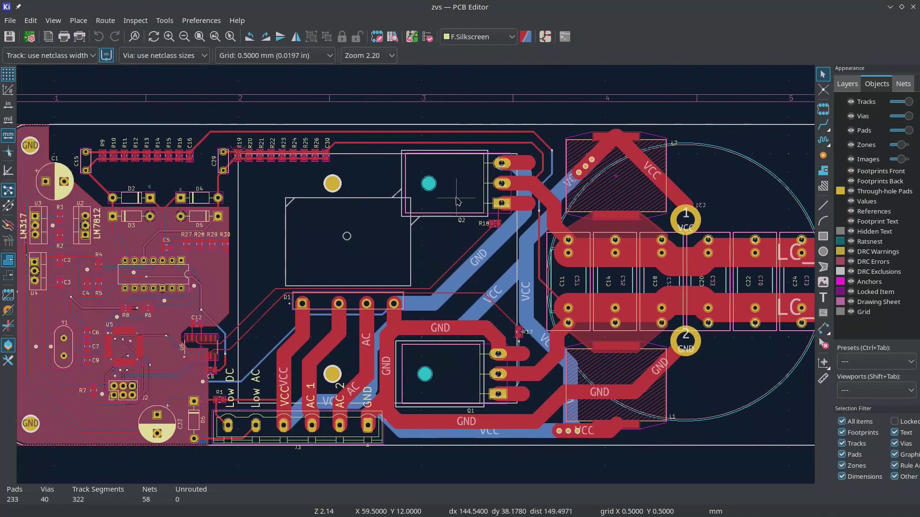
pyautogui.click(457, 204)
pyautogui.click(424, 375)
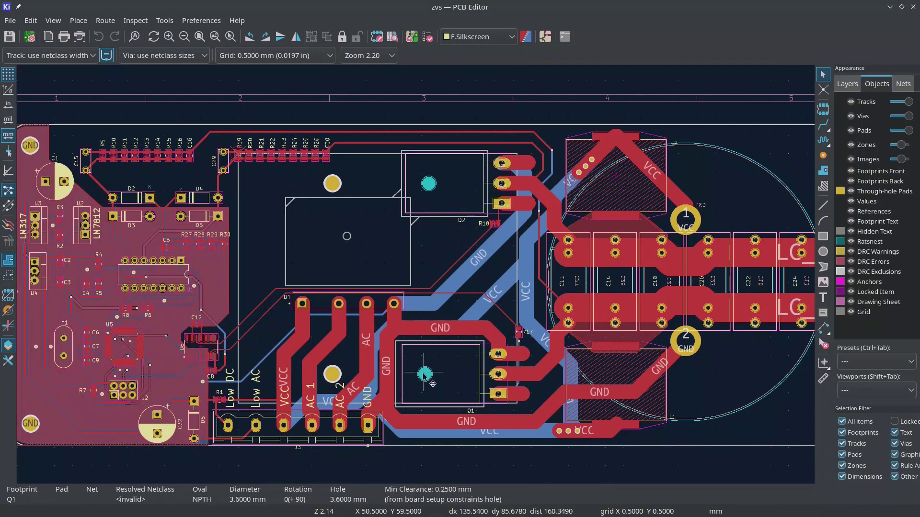
pyautogui.click(419, 223)
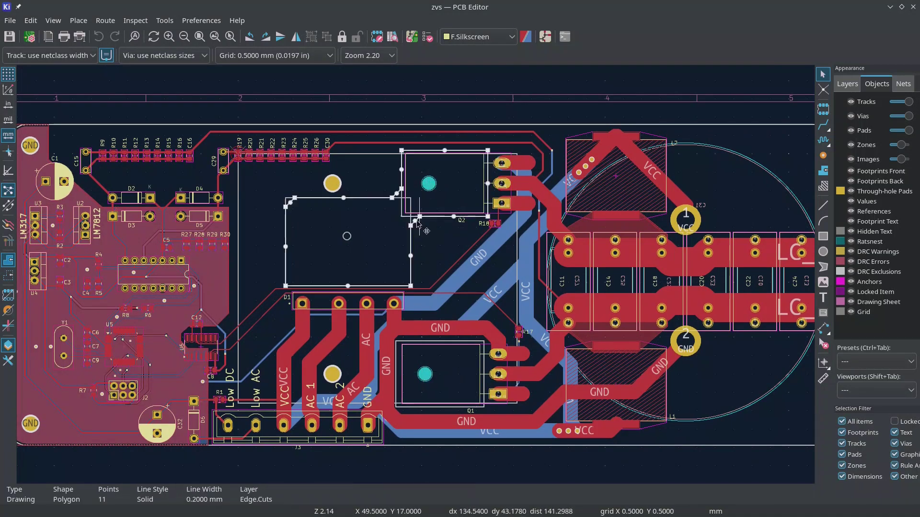
pyautogui.scroll(3, 418, 223)
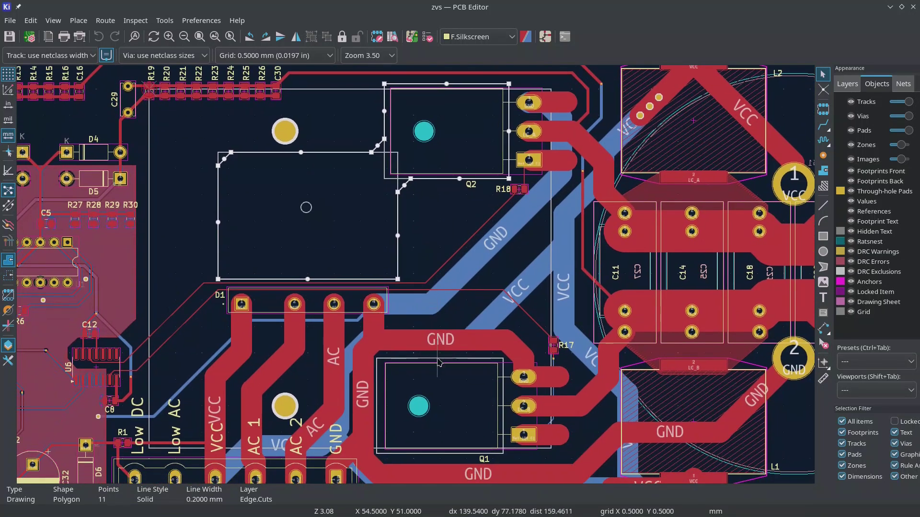
pyautogui.click(439, 359)
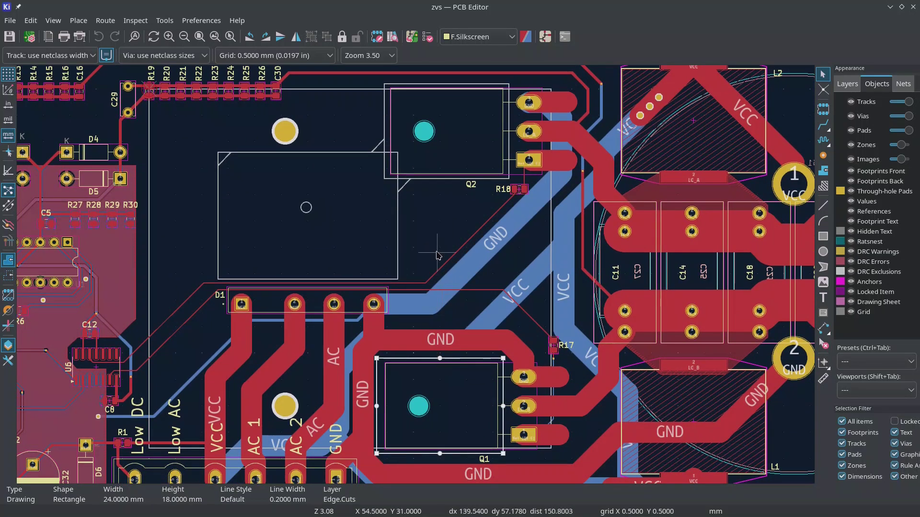
# Clear the selection and open the 3D view to examine the board cutouts beneath Q1, Q2 and D1
pyautogui.scroll(-2, 416, 278)
pyautogui.click(417, 277)
pyautogui.hotkey('alt', '3')
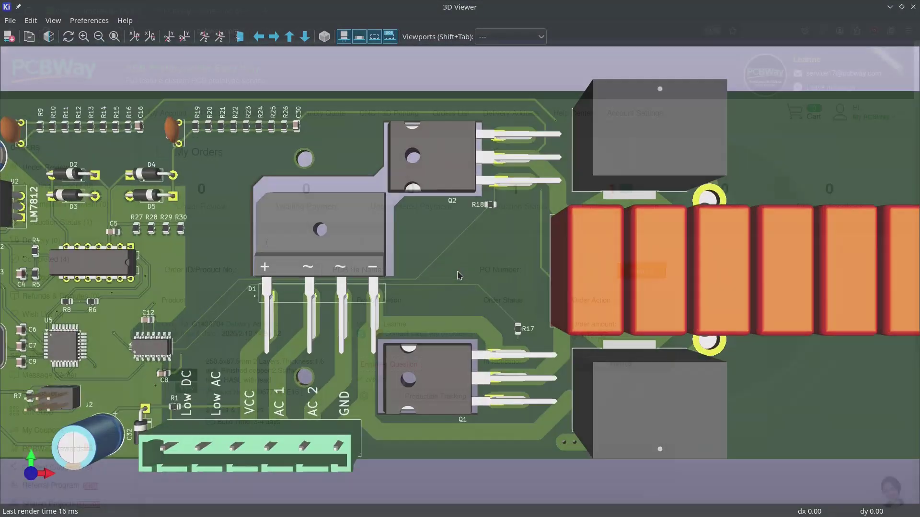
# Read the PCBWay order's Engineer Question notice and open the engineering question email to examine its annotated board image
pyautogui.click(401, 363)
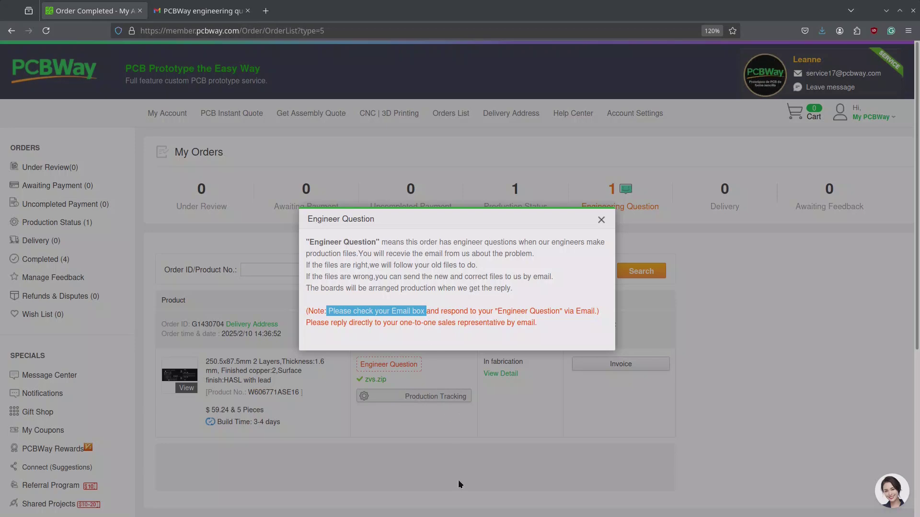
pyautogui.click(602, 221)
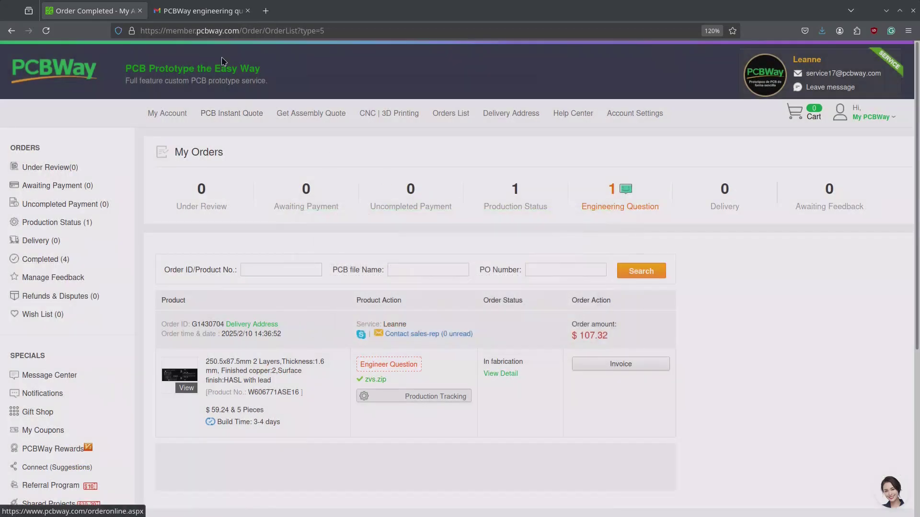
pyautogui.click(211, 14)
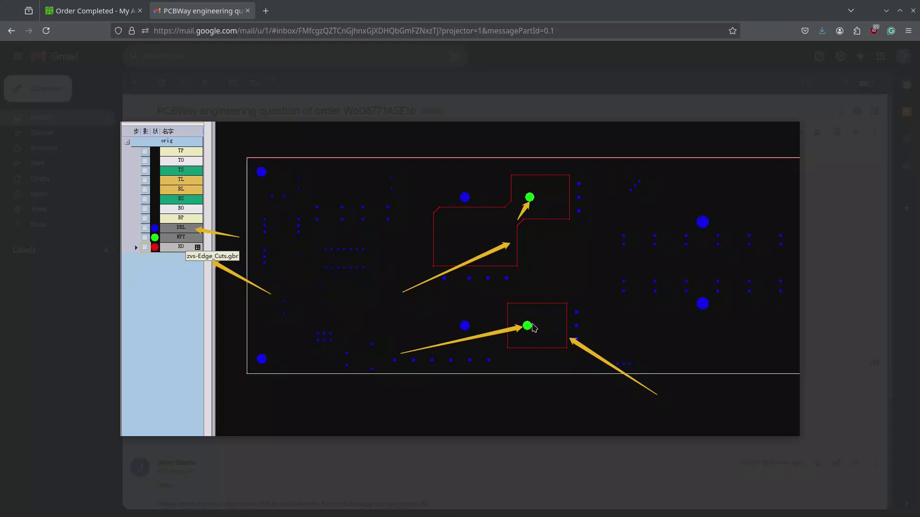
# Close the email and open the production tracking of the zvs.zip order
pyautogui.hotkey('ctrl', 'w')
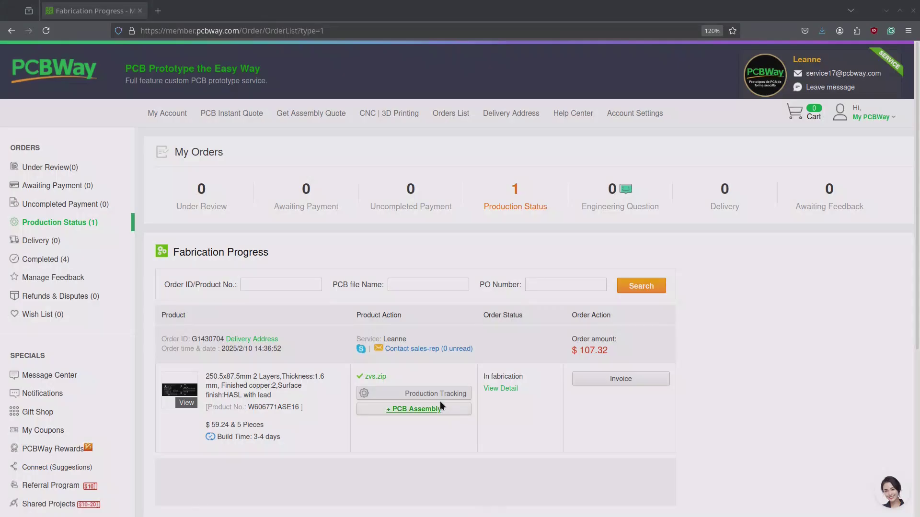
pyautogui.click(436, 393)
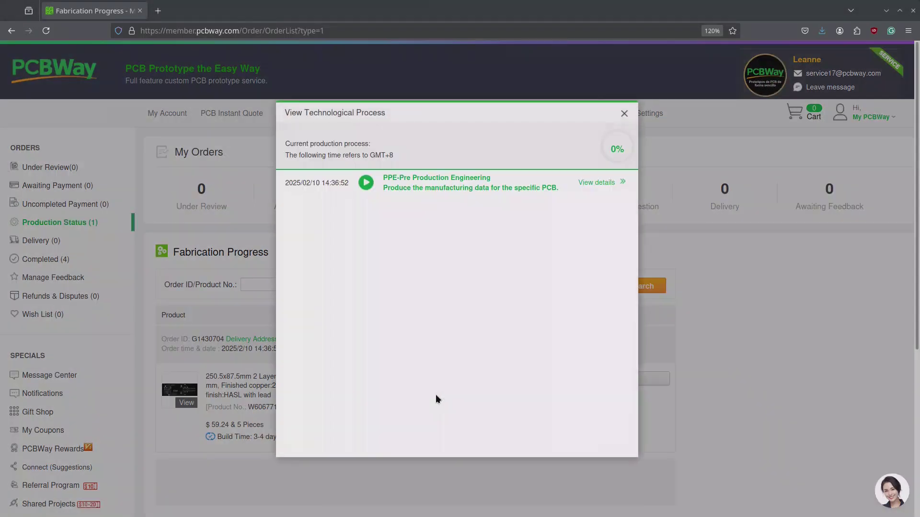